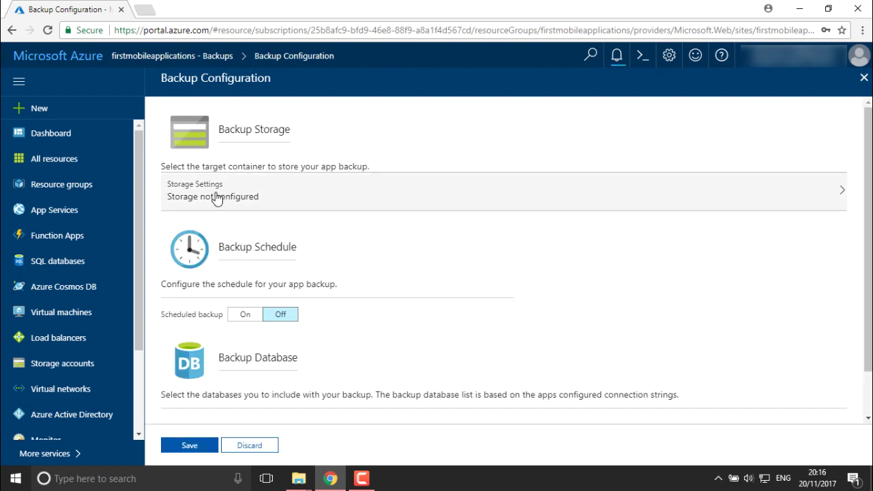
- Open the backup storage settings and browse the containers of storagefortraining1, appstoragelogs and rg1diag865
{"action": "left_click", "coordinate": [306, 203]}
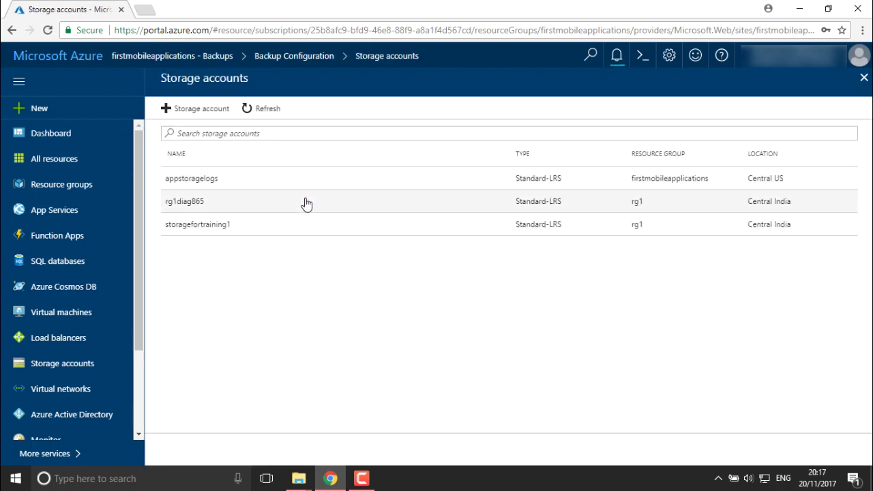
{"action": "left_click", "coordinate": [243, 231]}
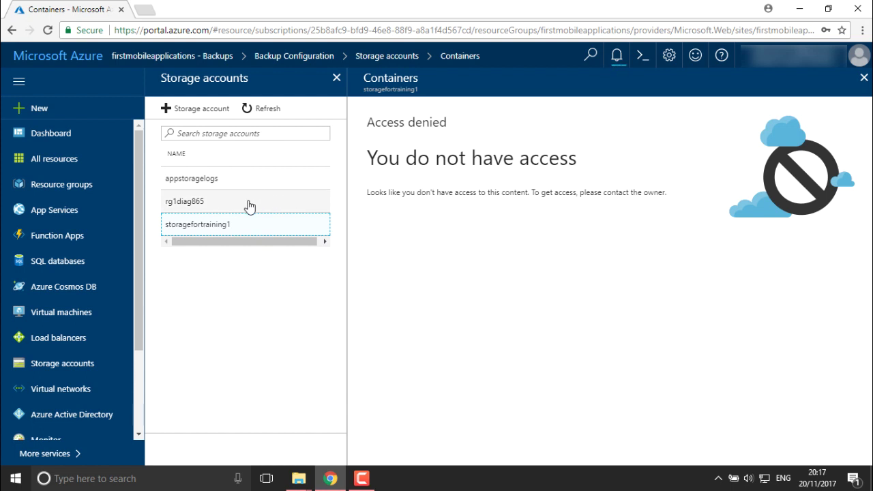
{"action": "left_click", "coordinate": [208, 178]}
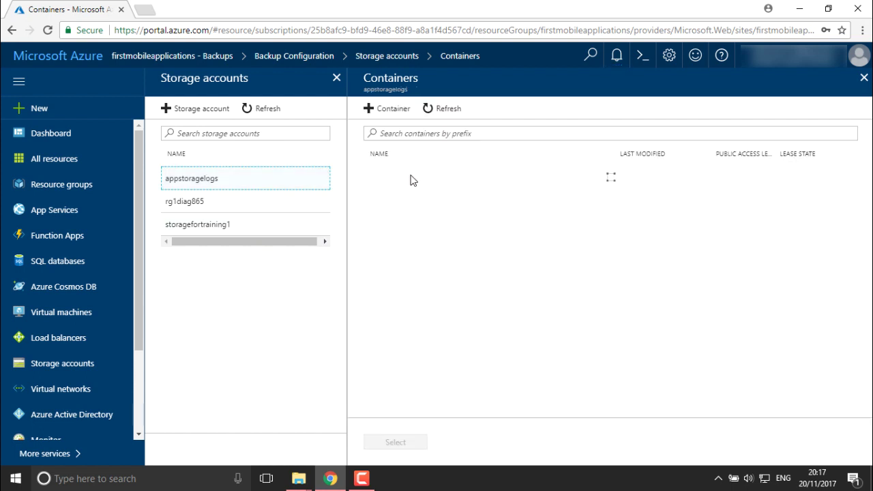
{"action": "left_click", "coordinate": [244, 206]}
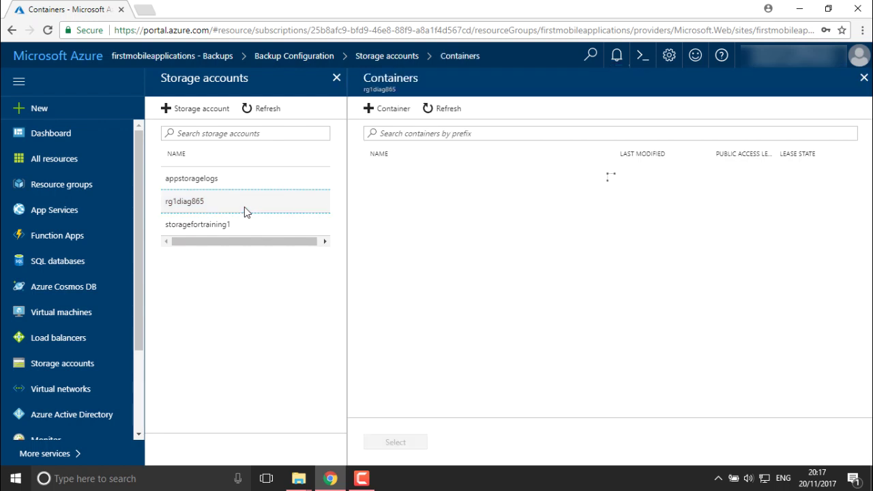
- Try to create a container named backupcontainer with private access in rg1diag865, and check the portal notifications
{"action": "left_click", "coordinate": [383, 107]}
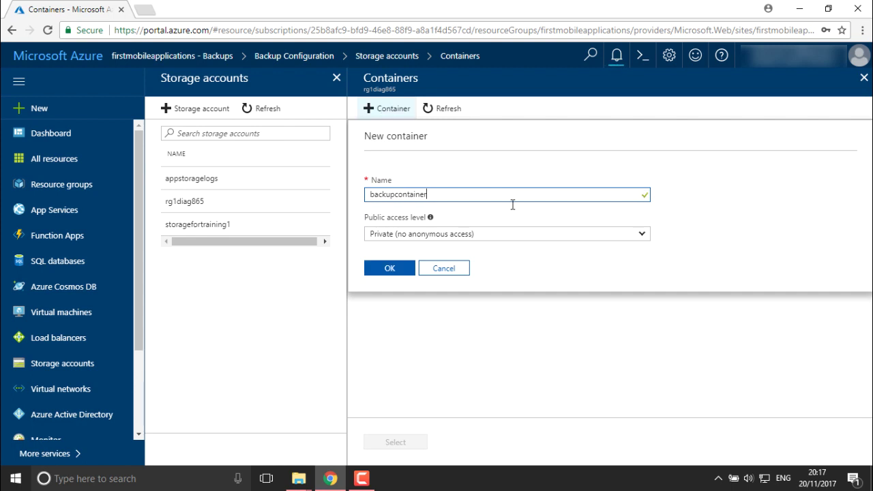
{"action": "left_click", "coordinate": [200, 294]}
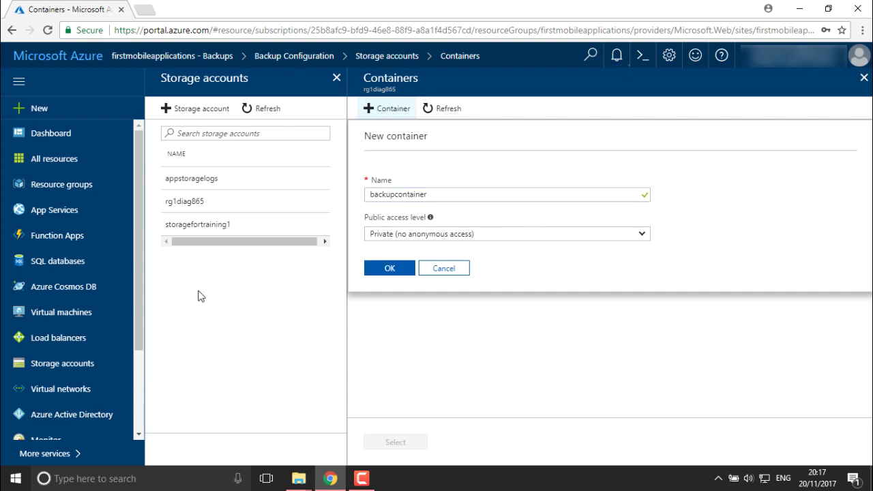
{"action": "left_click", "coordinate": [391, 270]}
{"action": "left_click", "coordinate": [424, 235]}
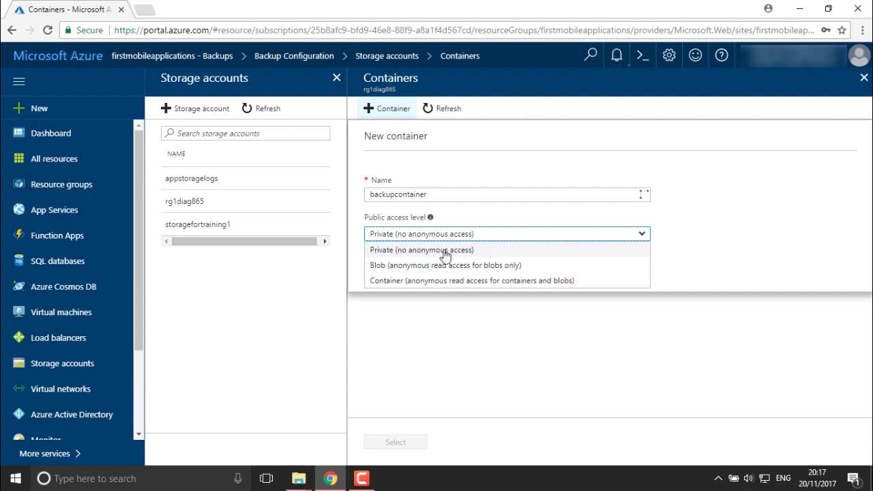
{"action": "left_click", "coordinate": [445, 251]}
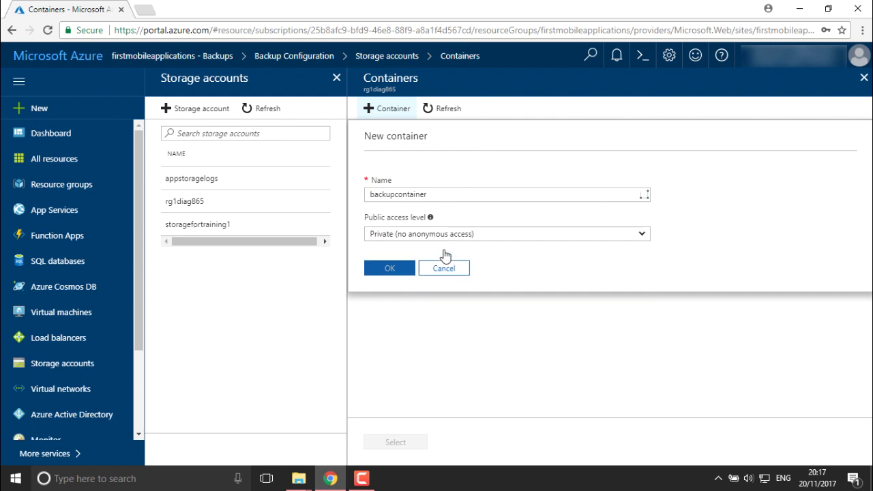
{"action": "left_click", "coordinate": [396, 272]}
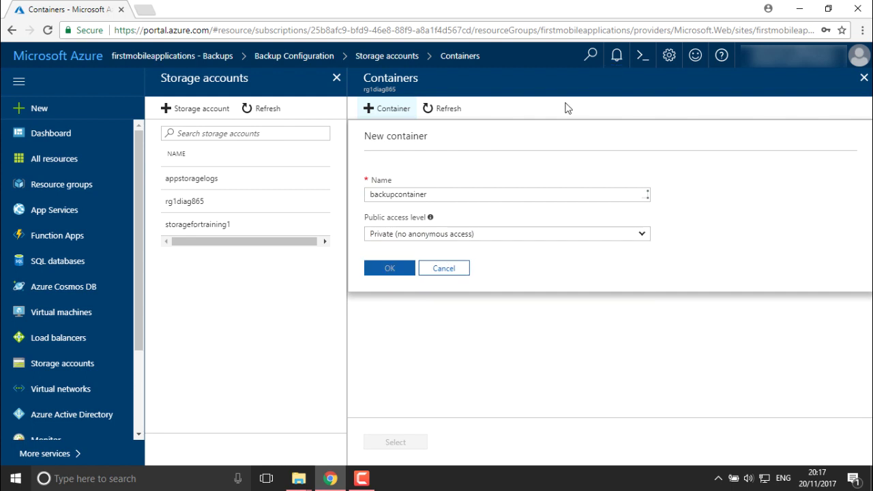
{"action": "left_click", "coordinate": [619, 63]}
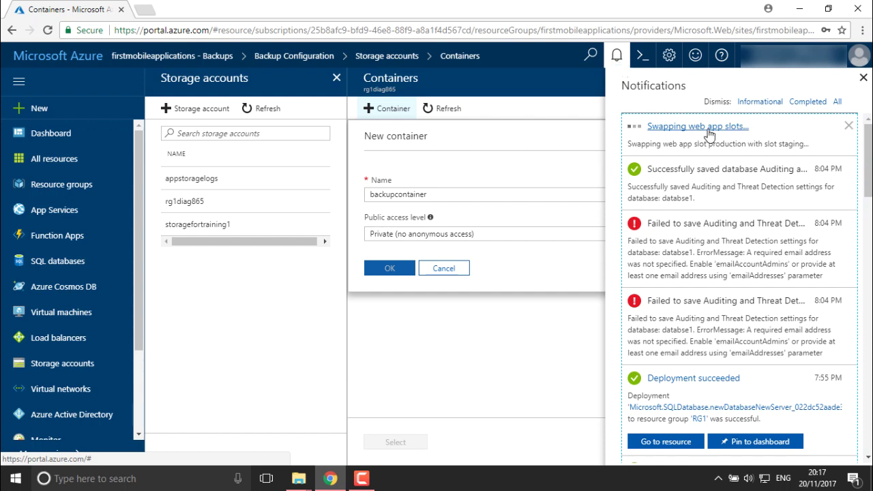
{"action": "left_click", "coordinate": [863, 78]}
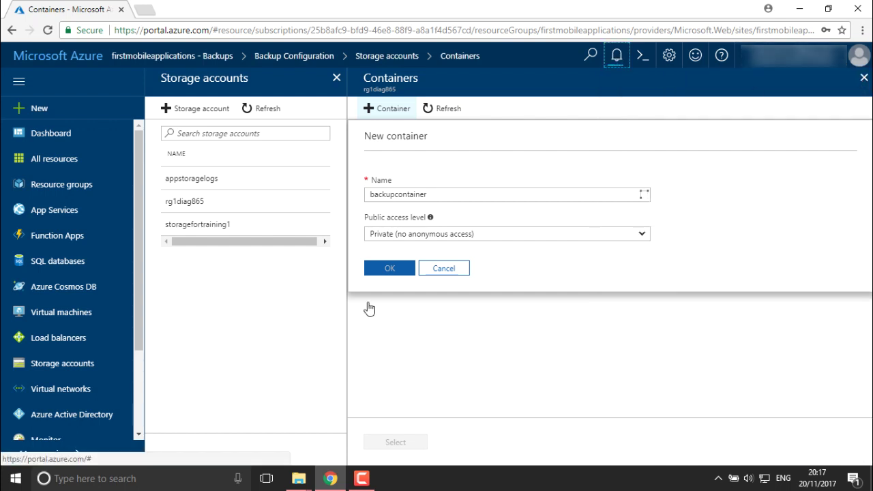
{"action": "left_click", "coordinate": [390, 269]}
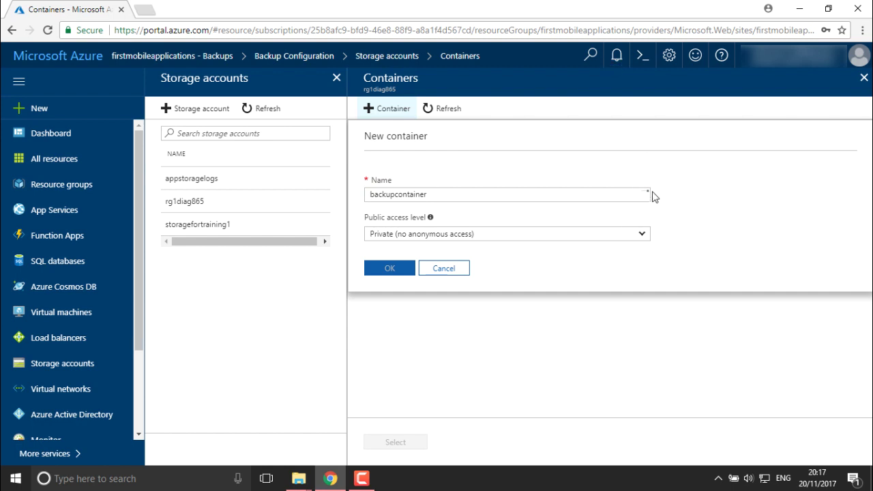
- Change the new container's name to backupforapplications1 and try to create it with private access
{"action": "left_click", "coordinate": [456, 195]}
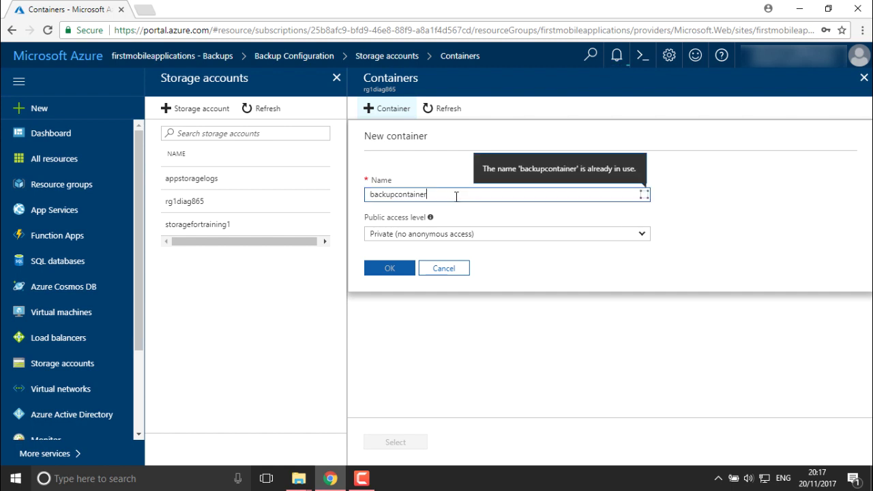
{"action": "key", "text": "ctrl+a"}
{"action": "key", "text": "BackSpace"}
{"action": "type", "text": "bac"}
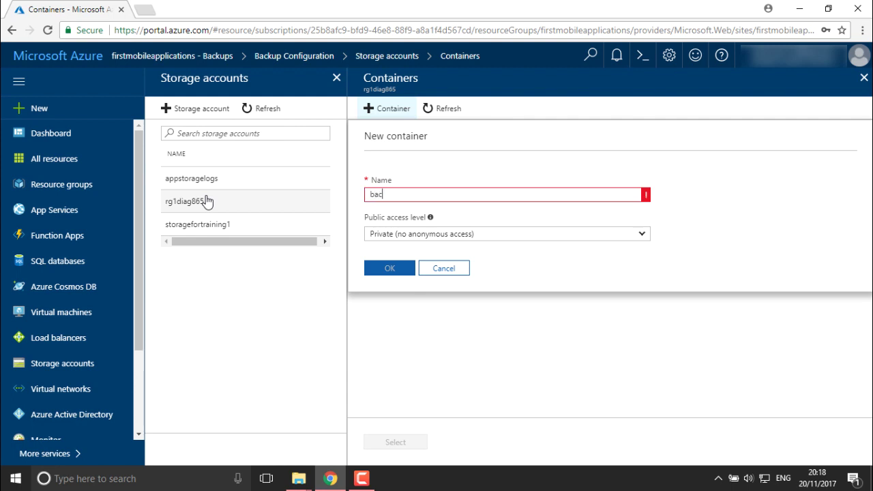
{"action": "type", "text": "kupforapplications1"}
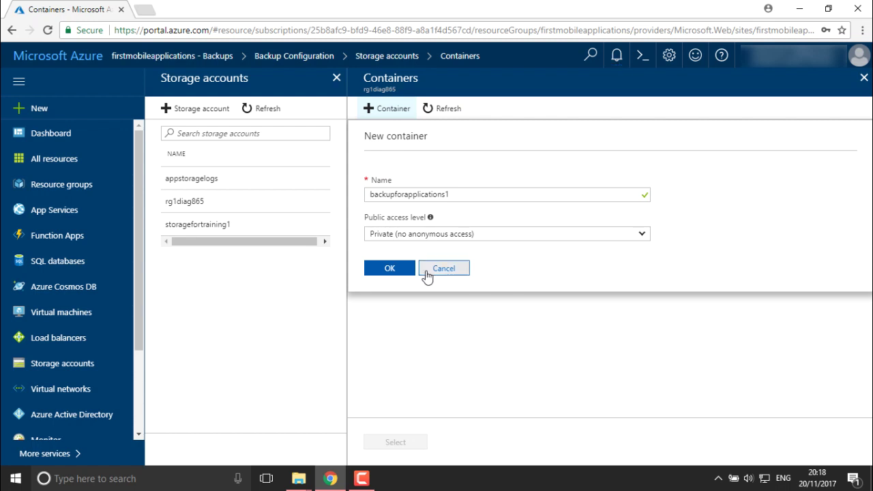
{"action": "left_click", "coordinate": [398, 277]}
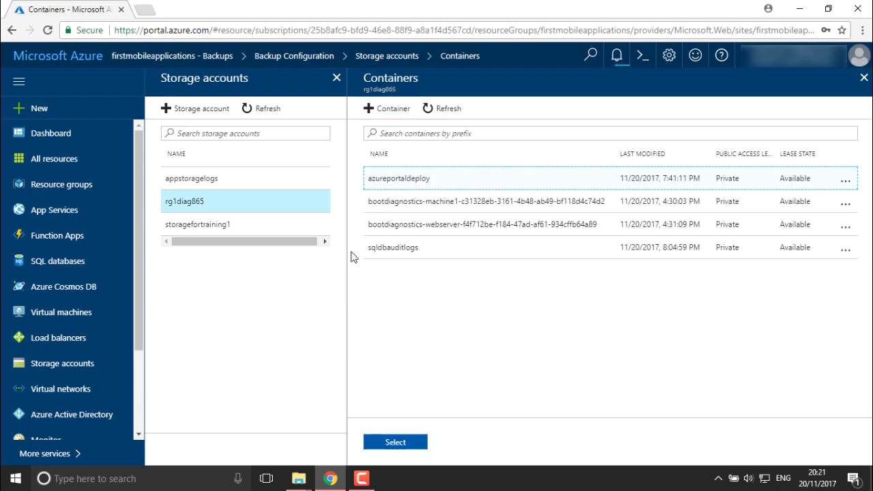
- Choose the azureportaldeploy container in the rg1diag865 storage account as the backup target
{"action": "left_click", "coordinate": [265, 182]}
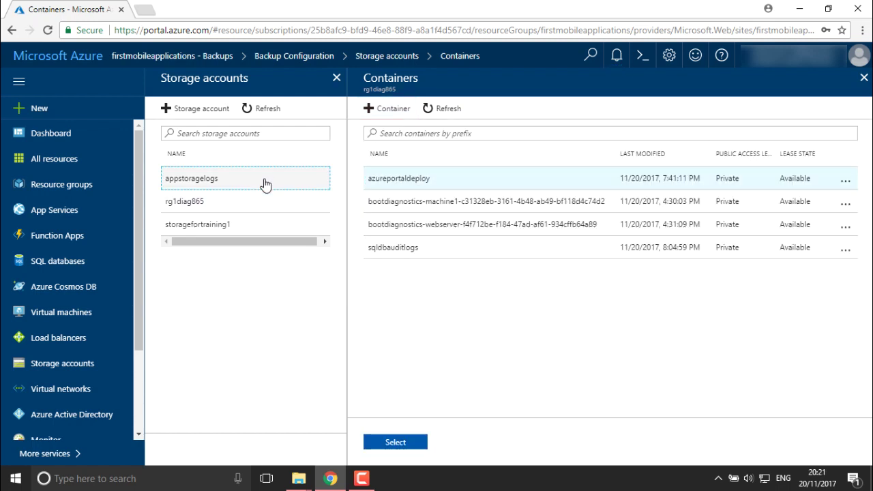
{"action": "double_click", "coordinate": [188, 232]}
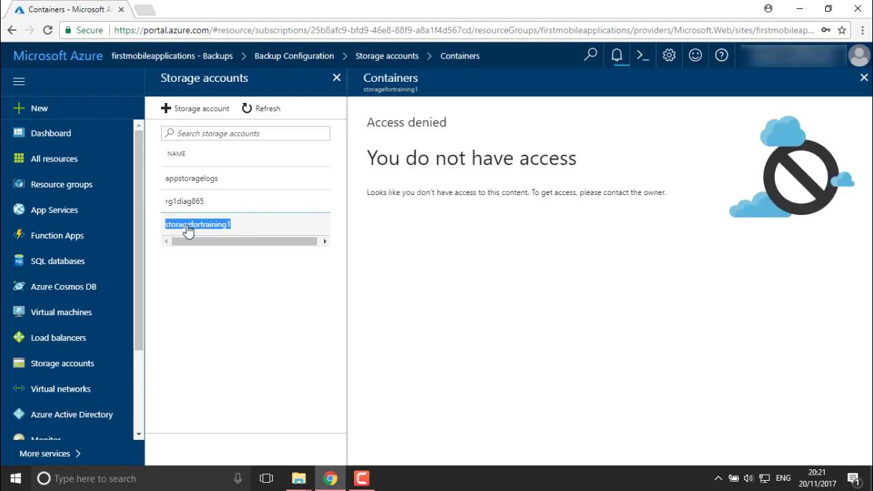
{"action": "left_click", "coordinate": [210, 207]}
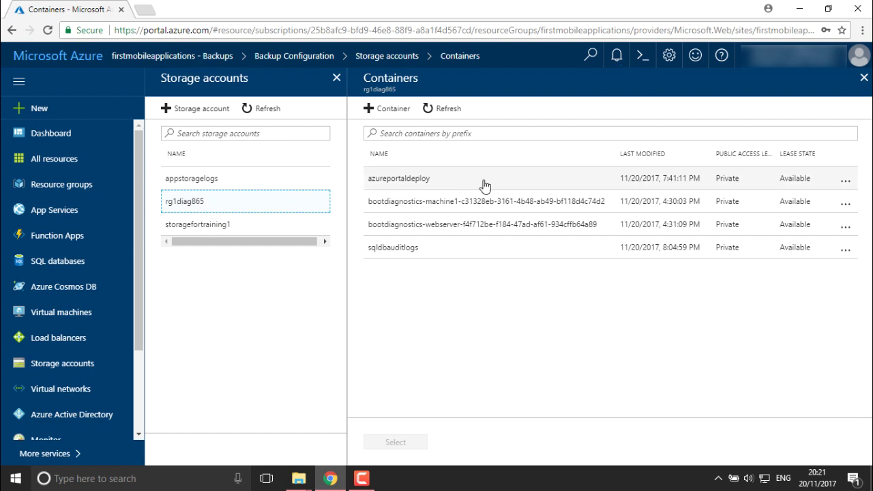
{"action": "left_click", "coordinate": [419, 189]}
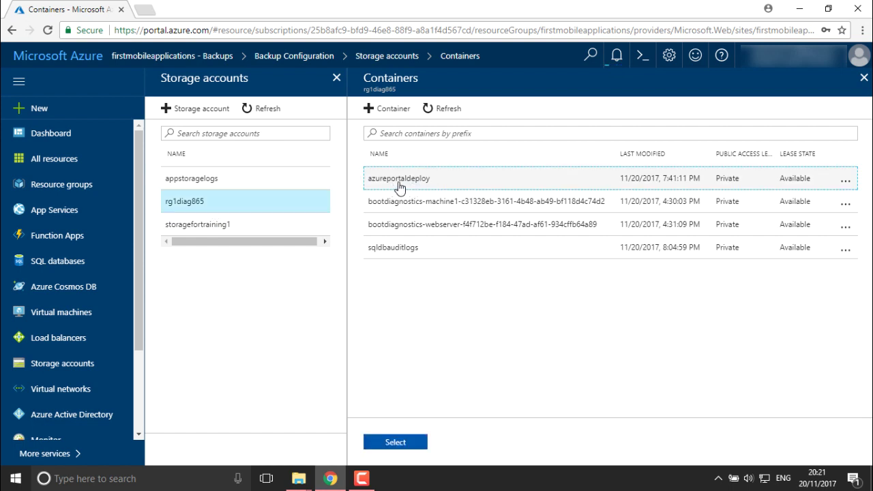
{"action": "left_click", "coordinate": [409, 442]}
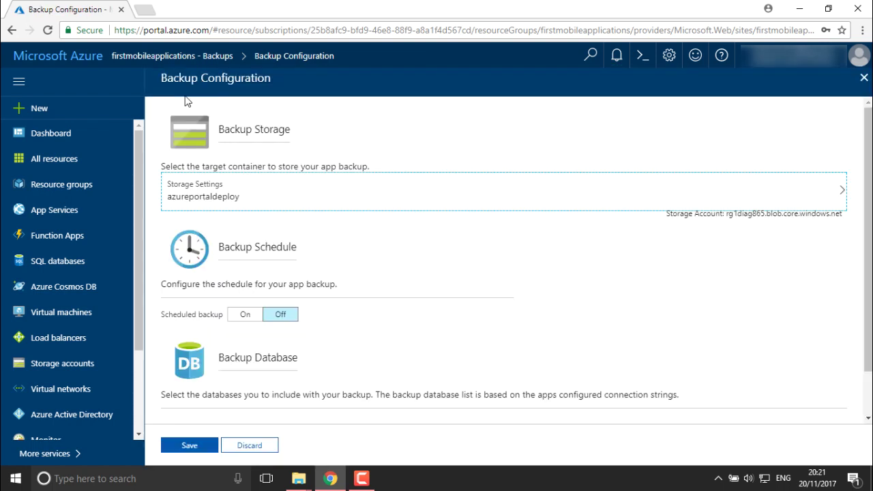
- Turn on scheduled backup for the app
{"action": "left_click", "coordinate": [245, 251]}
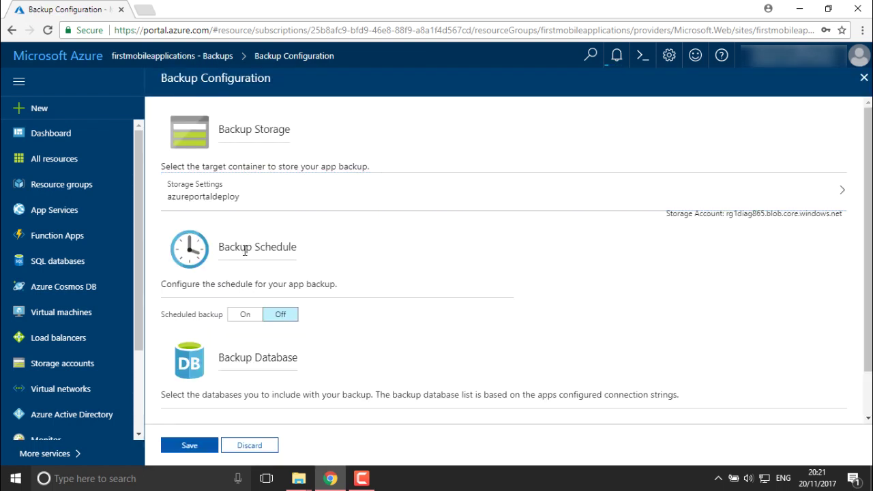
{"action": "left_click", "coordinate": [247, 317]}
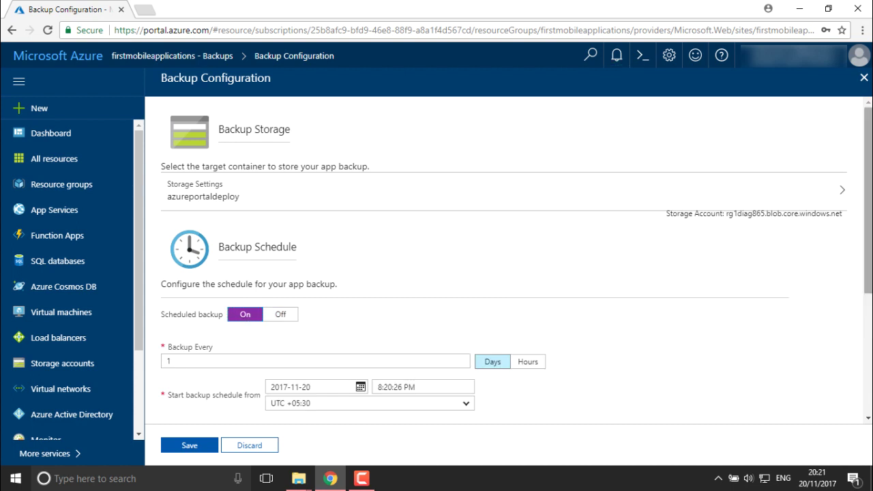
{"action": "scroll", "coordinate": [491, 352], "scroll_direction": "down", "scroll_amount": 3}
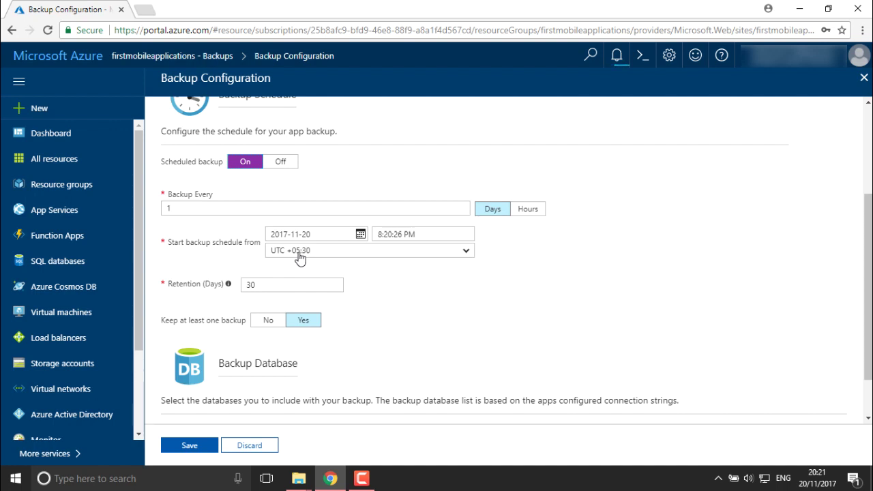
- Review the retention, keep-at-least-one-backup and database options, and save the backup configuration
{"action": "left_click", "coordinate": [270, 289]}
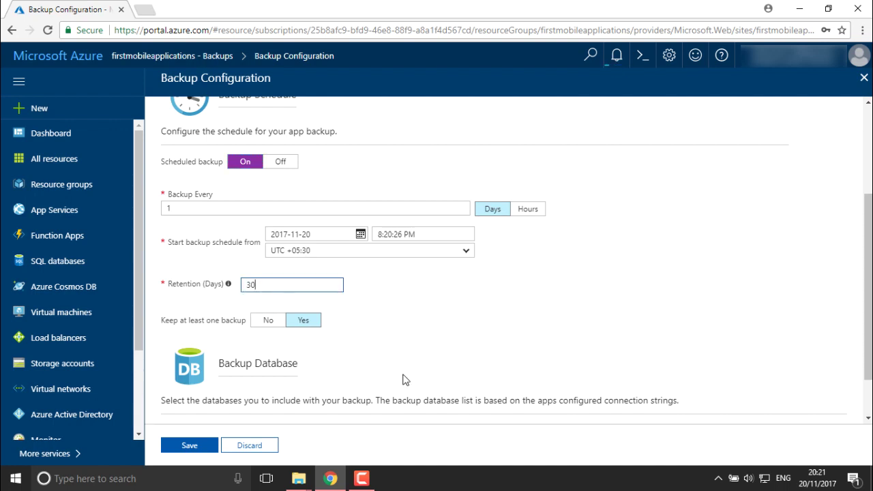
{"action": "left_click", "coordinate": [176, 328]}
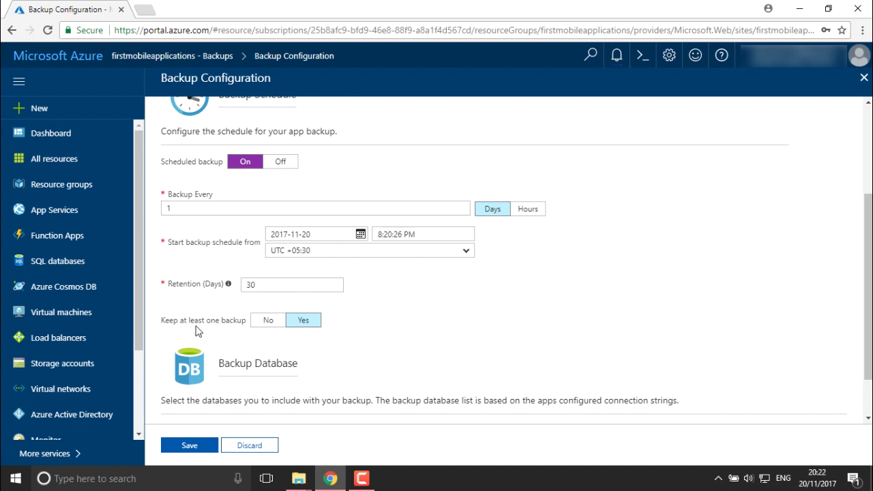
{"action": "left_click_drag", "start_coordinate": [173, 321], "coordinate": [248, 327]}
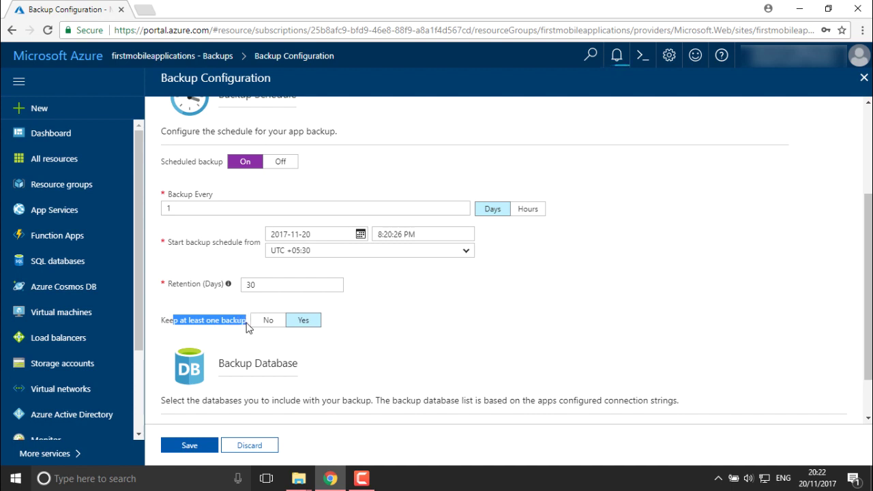
{"action": "left_click", "coordinate": [243, 328]}
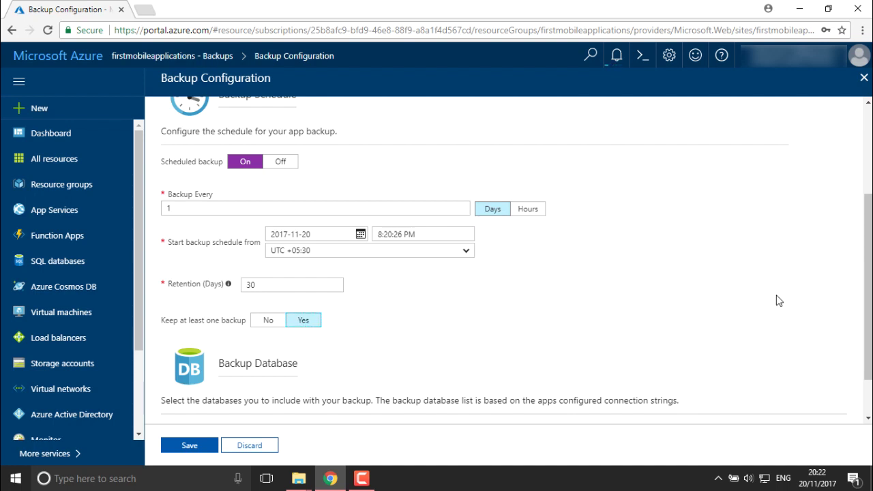
{"action": "scroll", "coordinate": [777, 300], "scroll_direction": "down", "scroll_amount": 1}
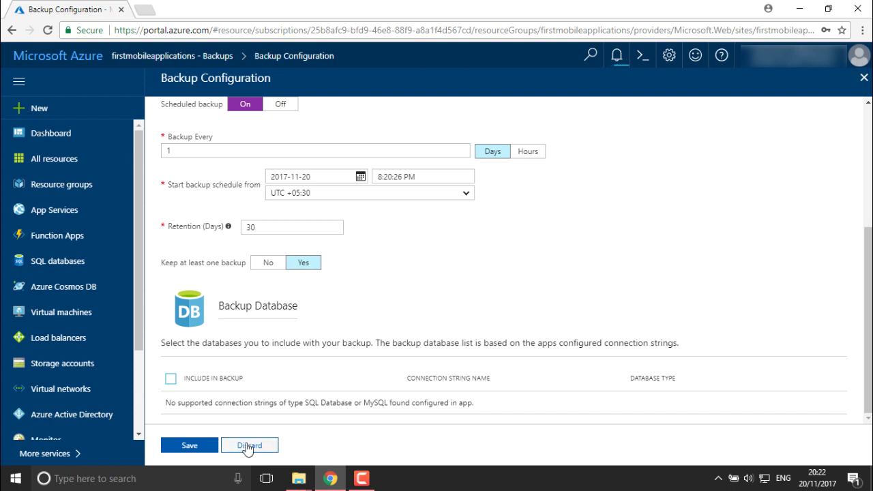
{"action": "left_click", "coordinate": [189, 446]}
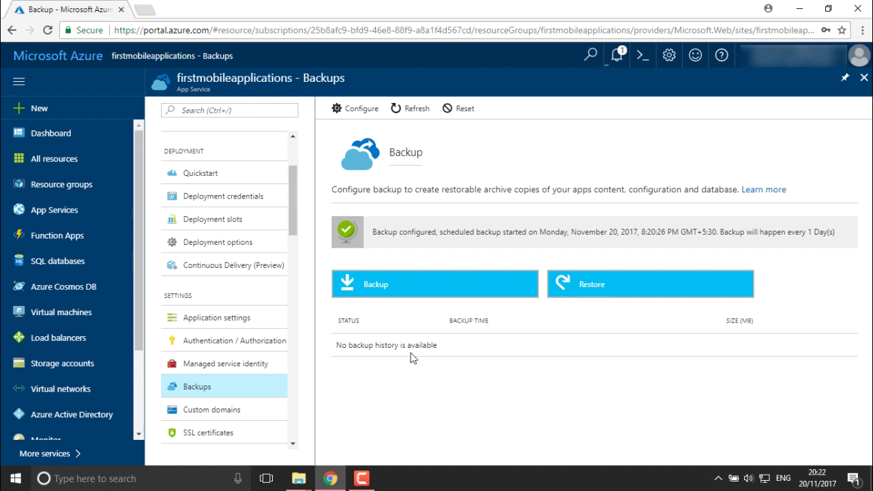
- Refresh the app's backup list and check the portal notifications for the configuration update
{"action": "left_click", "coordinate": [398, 108]}
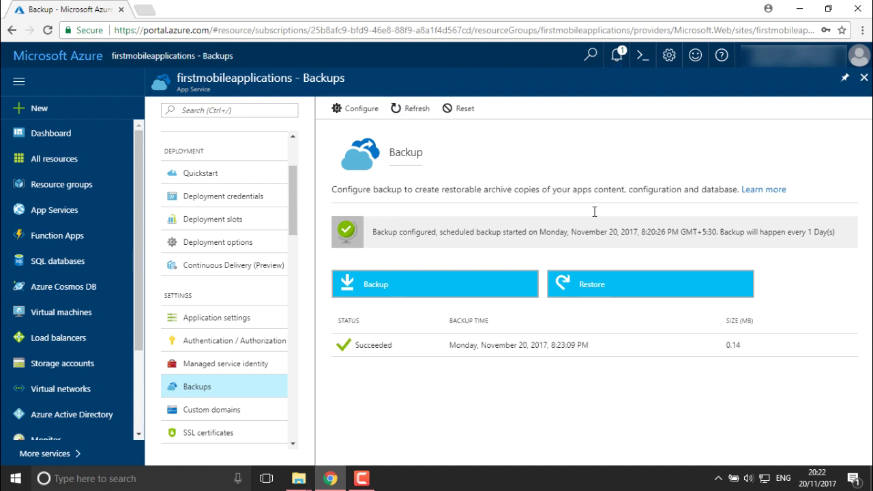
{"action": "left_click", "coordinate": [616, 58]}
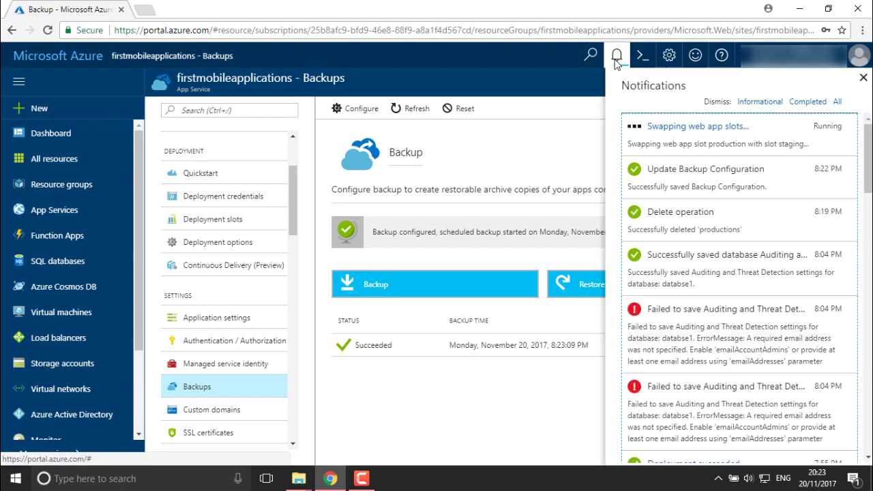
{"action": "left_click", "coordinate": [863, 79]}
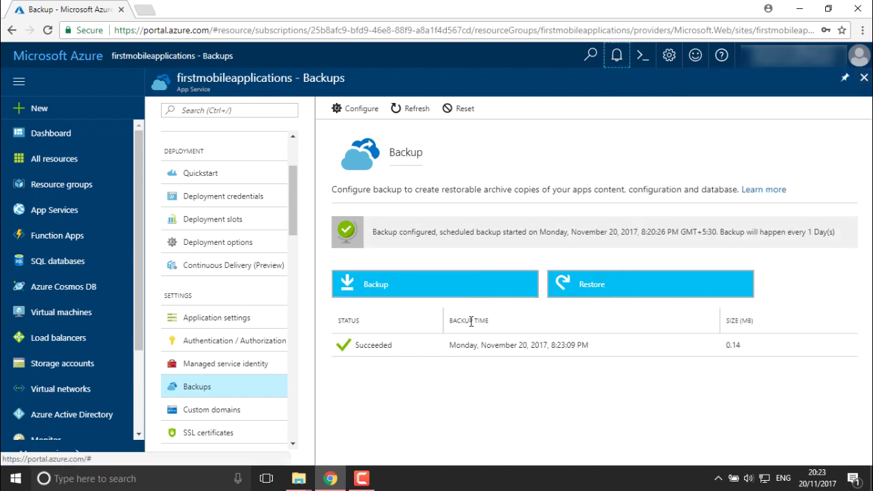